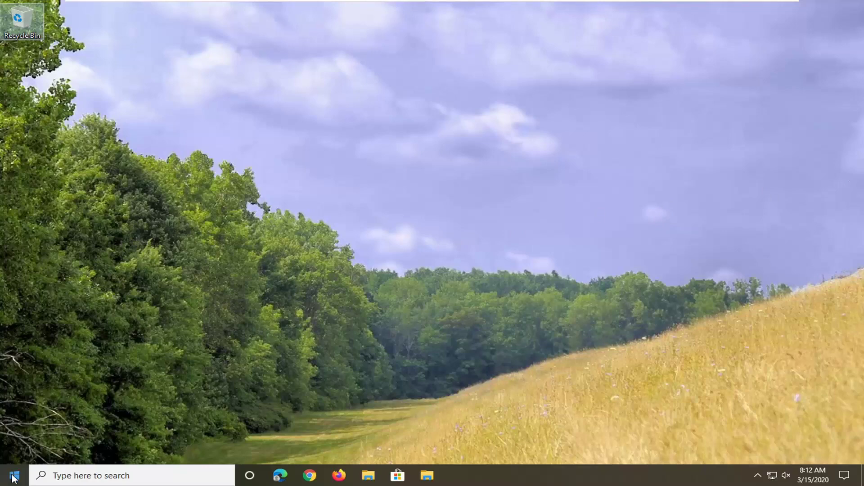
- Launch regedit from Start menu search as administrator and approve the UAC prompt
{"action": "left_click", "coordinate": [11, 477]}
{"action": "type", "text": "regedit"}
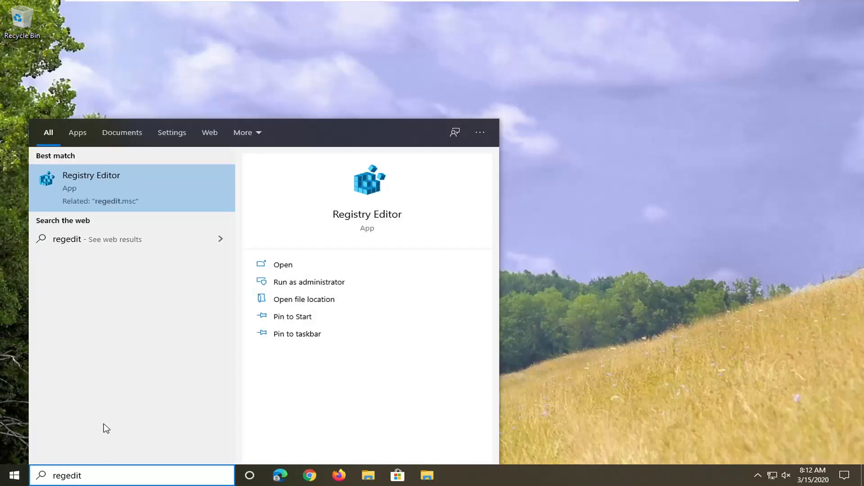
{"action": "right_click", "coordinate": [92, 191]}
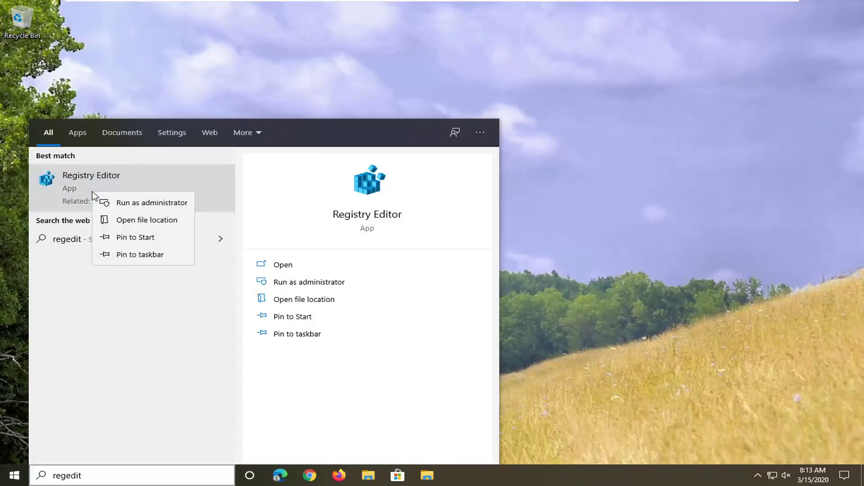
{"action": "left_click", "coordinate": [158, 203]}
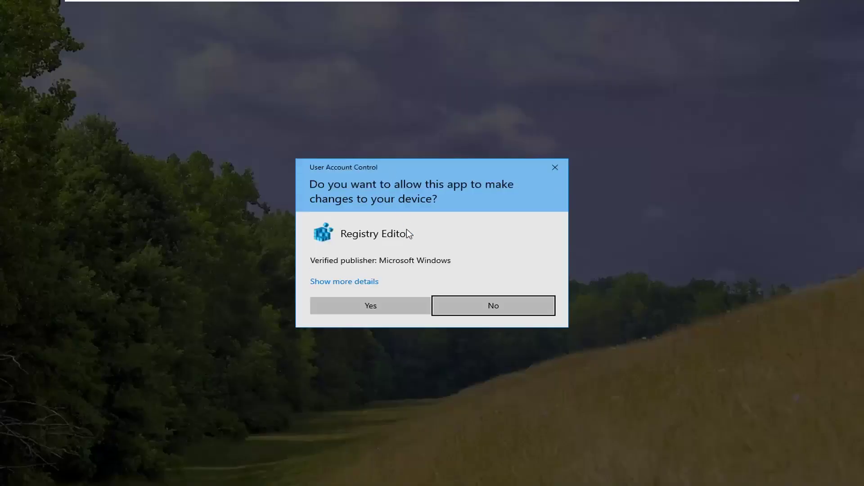
{"action": "left_click", "coordinate": [376, 308]}
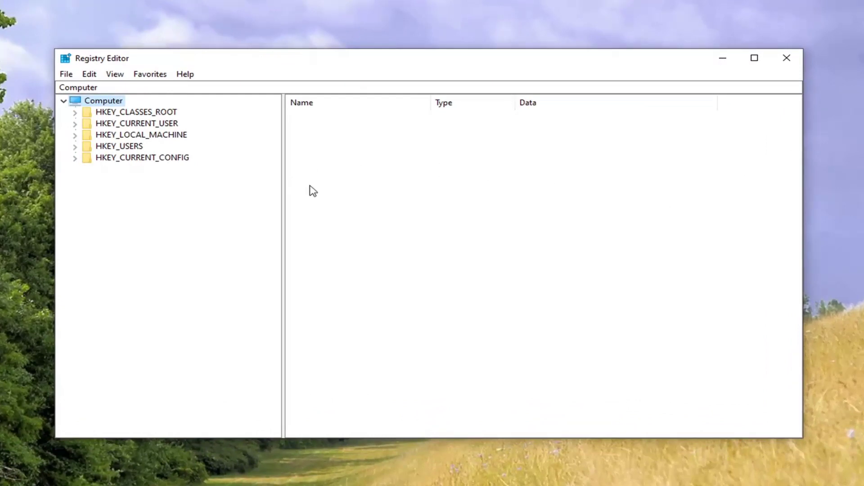
{"action": "left_click", "coordinate": [67, 76]}
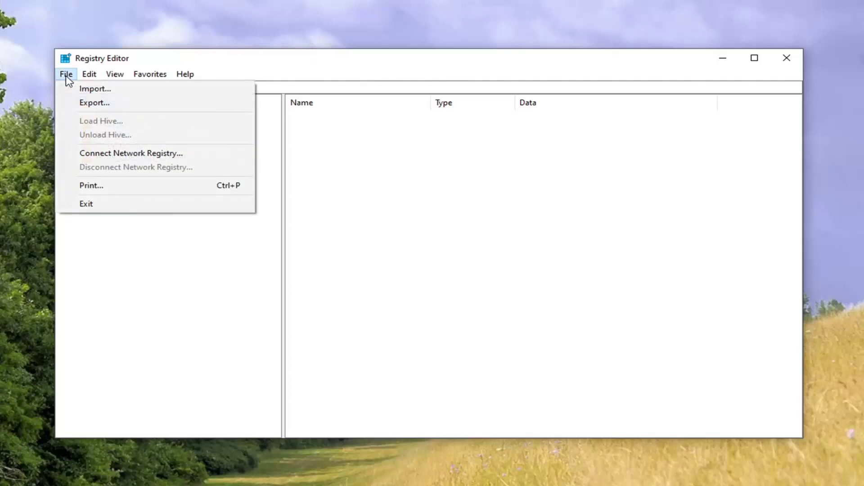
{"action": "left_click", "coordinate": [87, 105]}
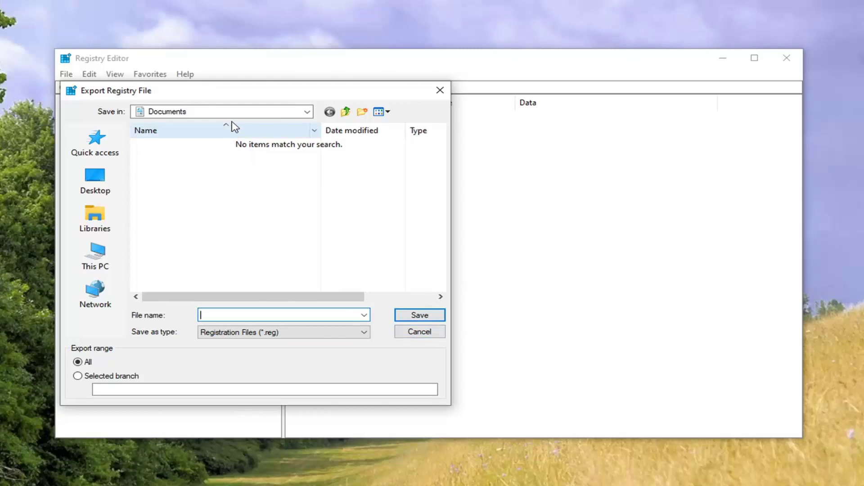
{"action": "left_click", "coordinate": [418, 332]}
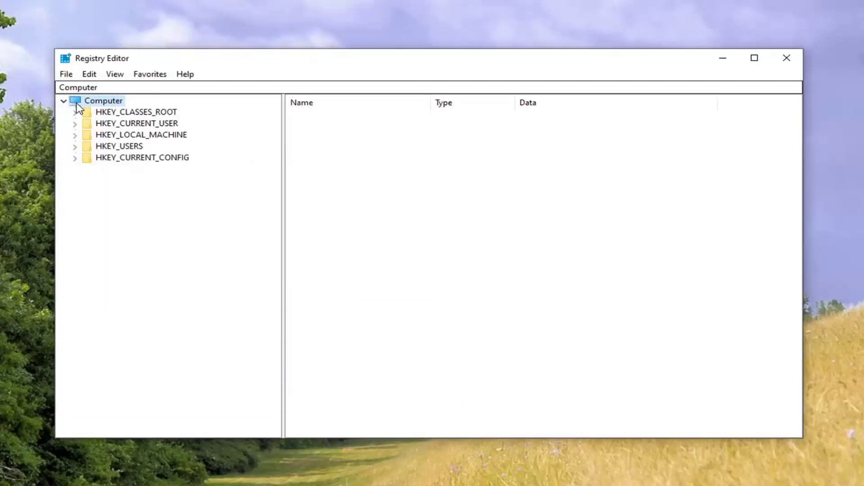
{"action": "left_click", "coordinate": [66, 74]}
{"action": "left_click", "coordinate": [93, 90]}
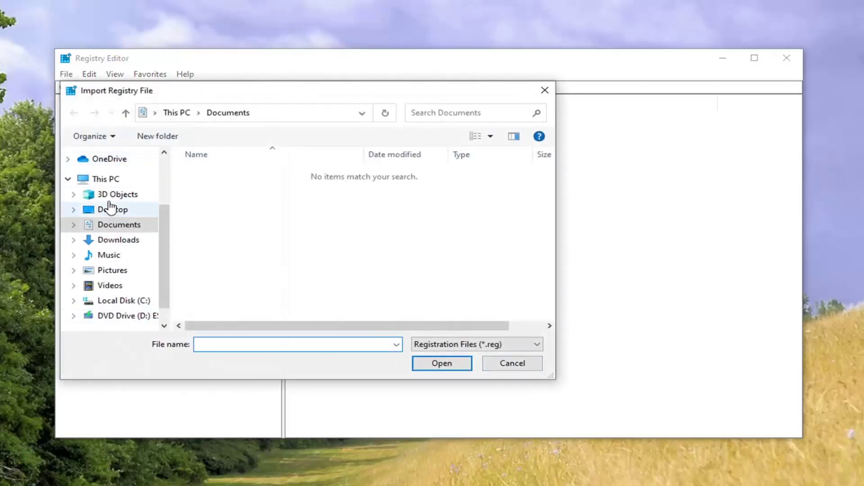
{"action": "left_click", "coordinate": [111, 210]}
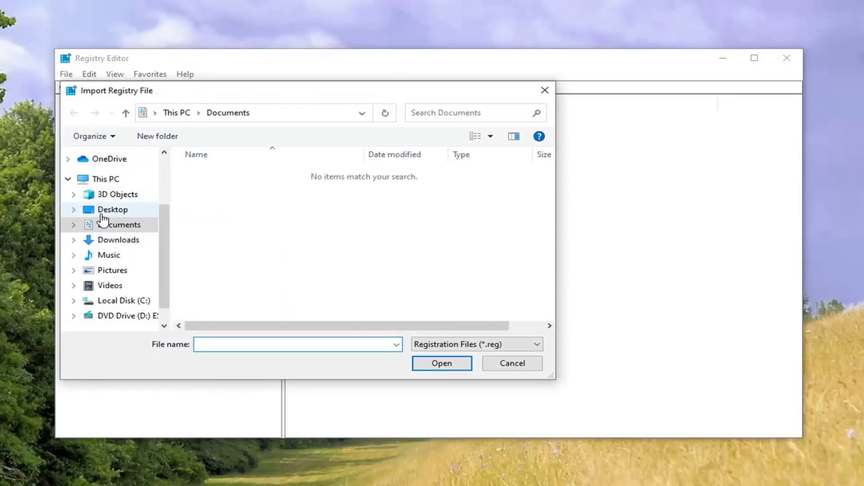
{"action": "left_click", "coordinate": [517, 369]}
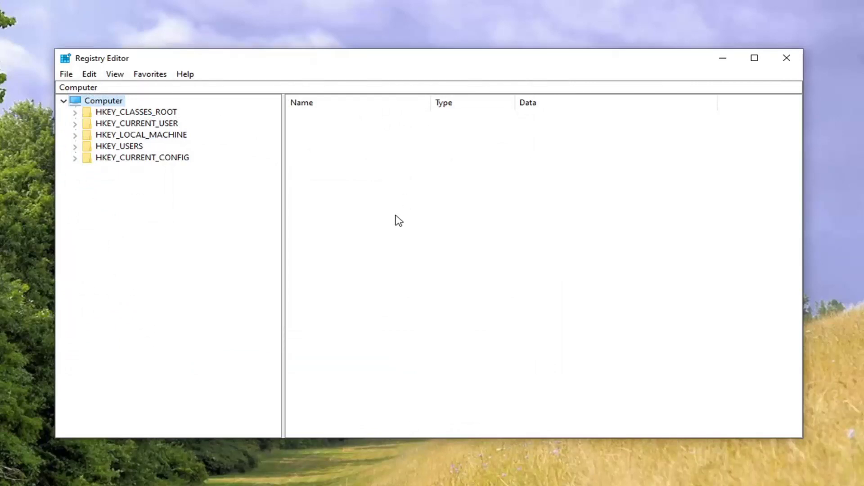
- Expand HKEY_LOCAL_MACHINE\SYSTEM\CurrentControlSet\Control\Terminal Server\WinStations and select the RDP-Tcp key
{"action": "left_click", "coordinate": [161, 136]}
{"action": "double_click", "coordinate": [161, 137]}
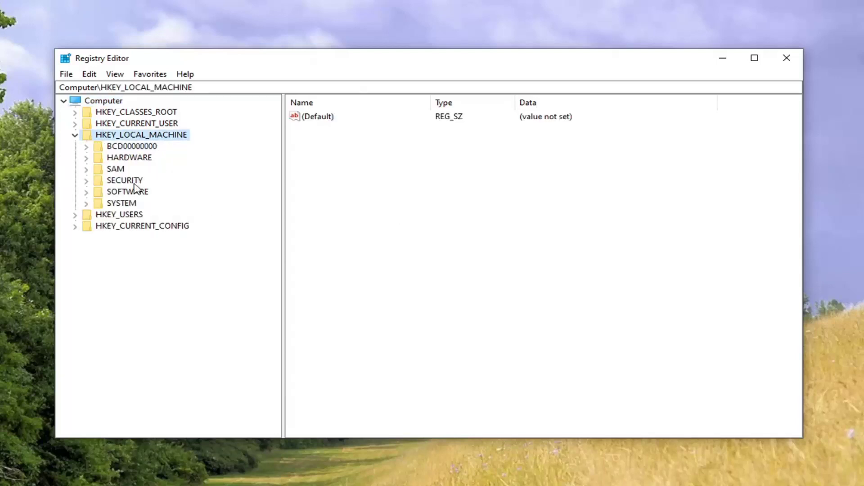
{"action": "double_click", "coordinate": [120, 203]}
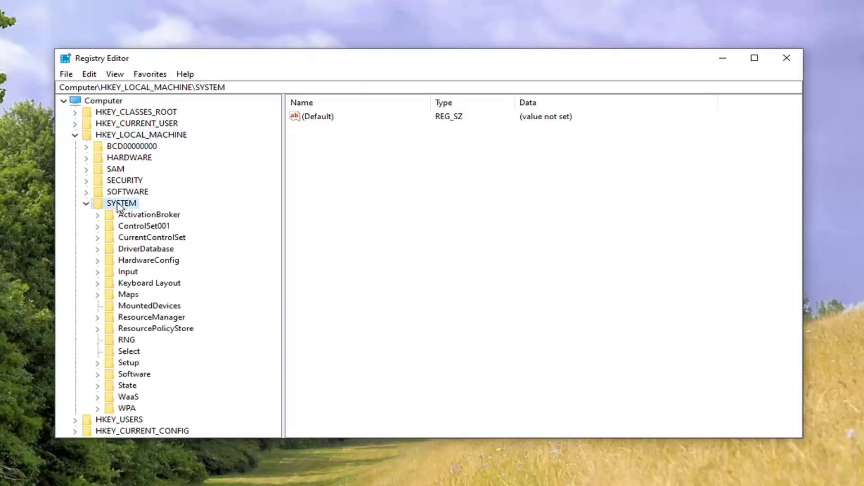
{"action": "double_click", "coordinate": [136, 239]}
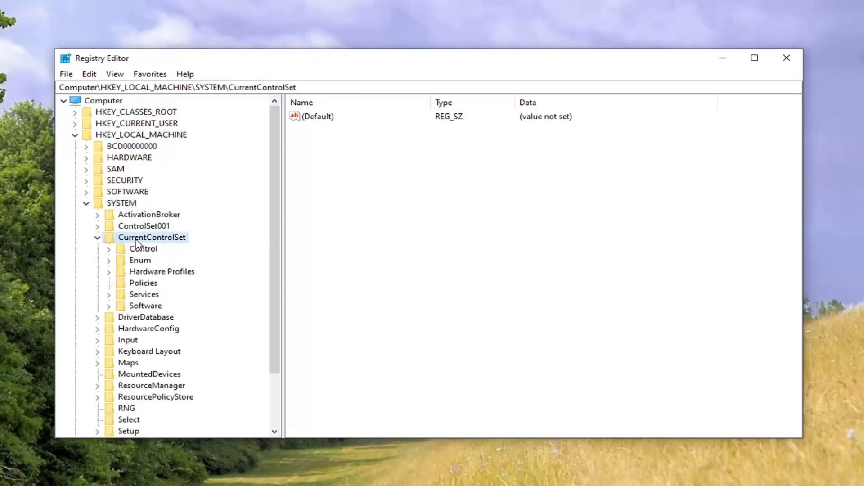
{"action": "left_click", "coordinate": [138, 252]}
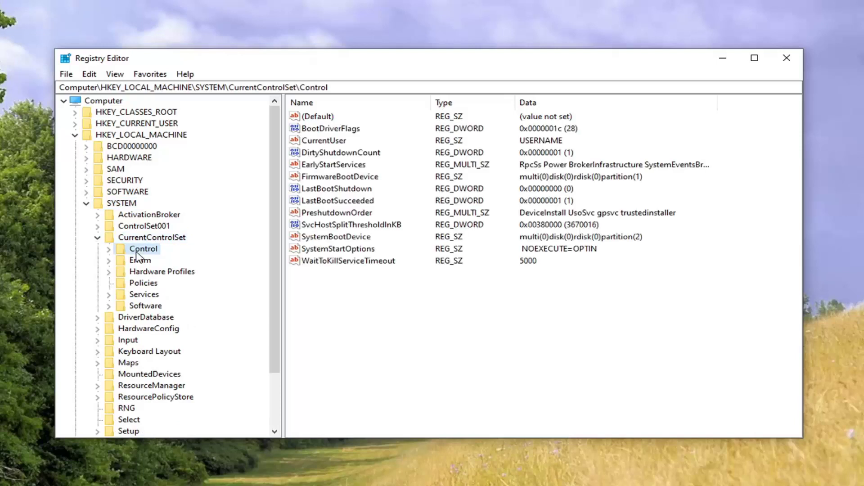
{"action": "double_click", "coordinate": [137, 253]}
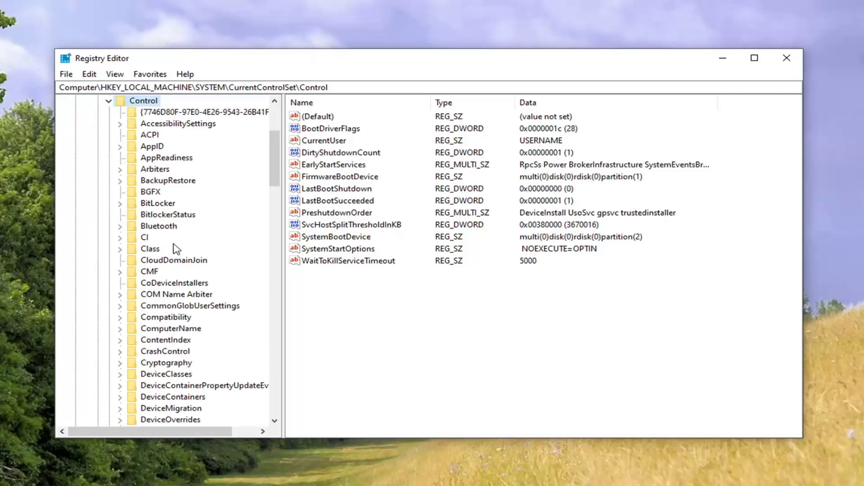
{"action": "scroll", "coordinate": [174, 247], "scroll_direction": "down", "scroll_amount": 14}
{"action": "scroll", "coordinate": [175, 249], "scroll_direction": "down", "scroll_amount": 17}
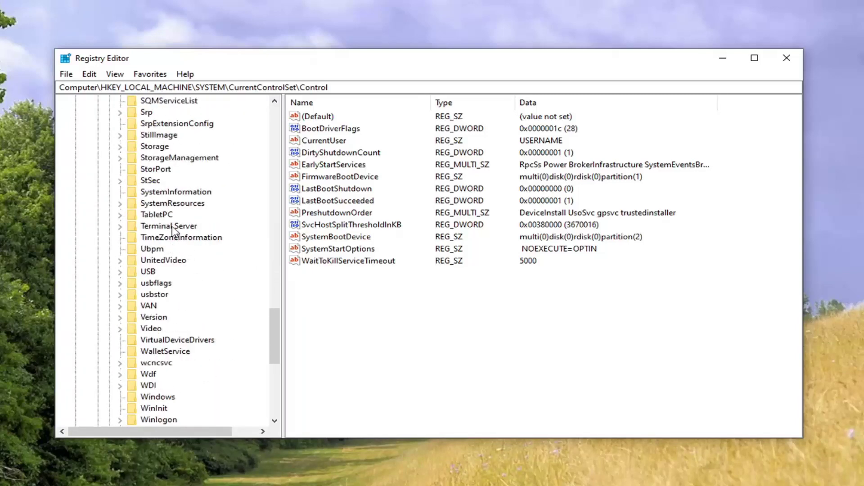
{"action": "left_click", "coordinate": [173, 226]}
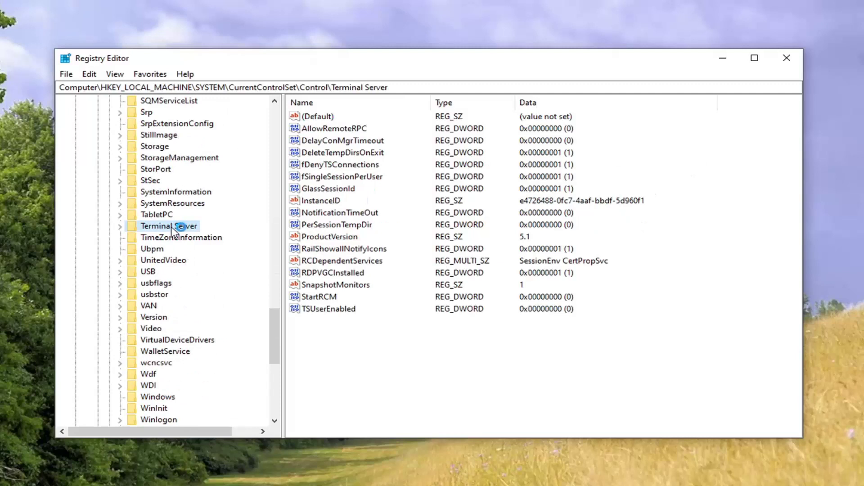
{"action": "double_click", "coordinate": [172, 227]}
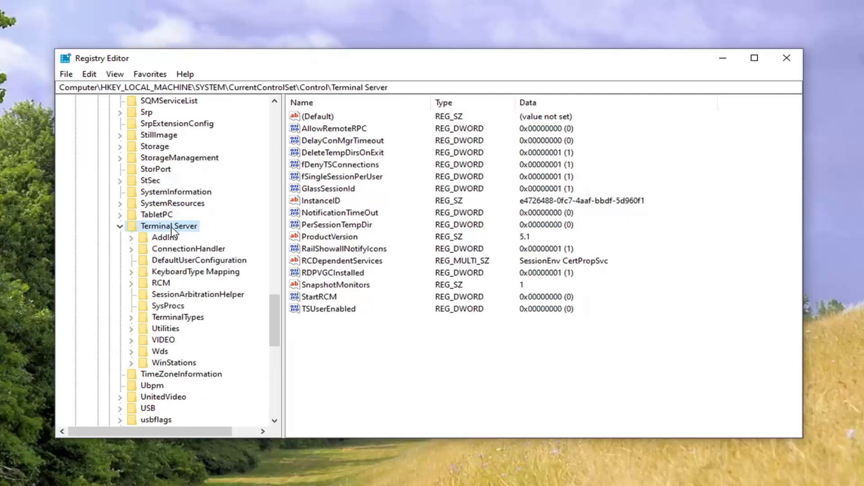
{"action": "double_click", "coordinate": [166, 363]}
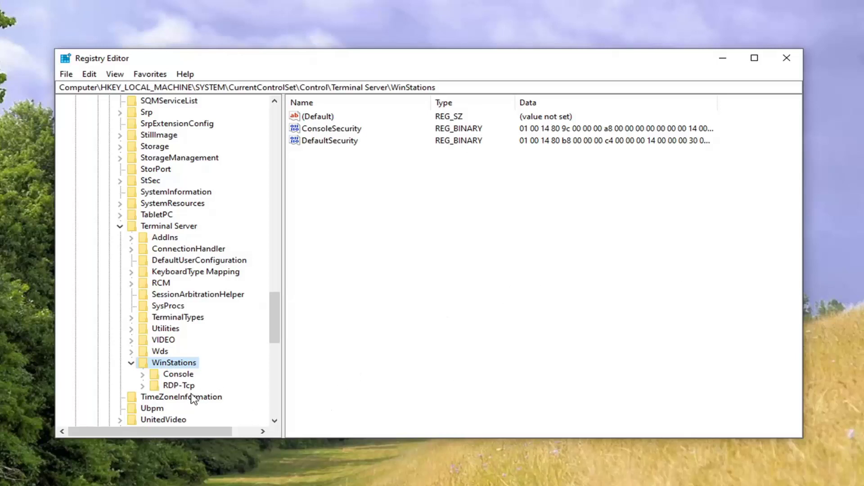
{"action": "left_click", "coordinate": [171, 387]}
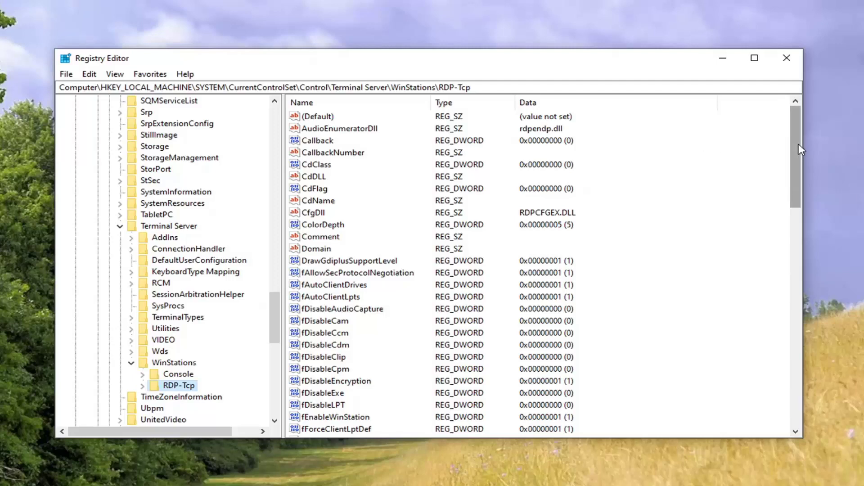
- Scroll down RDP-Tcp's values and select PortNumber (0x00000d3d)
{"action": "left_click_drag", "start_coordinate": [799, 144], "coordinate": [796, 291]}
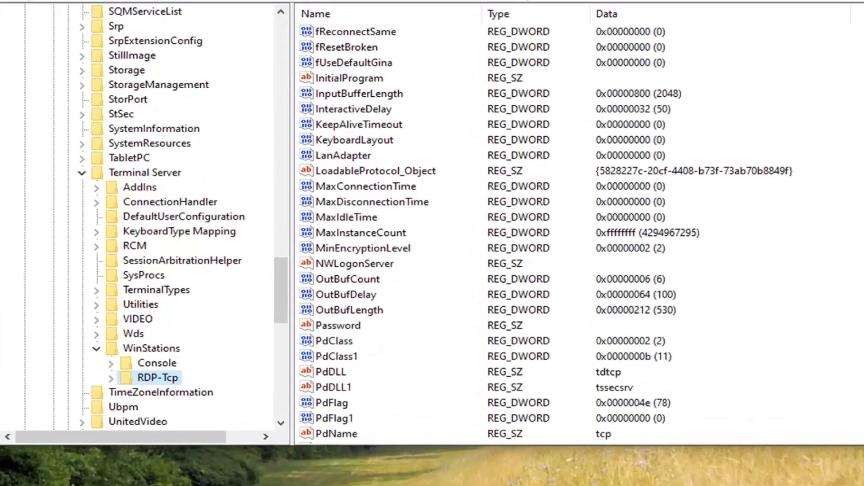
{"action": "scroll", "coordinate": [509, 310], "scroll_direction": "down", "scroll_amount": 2}
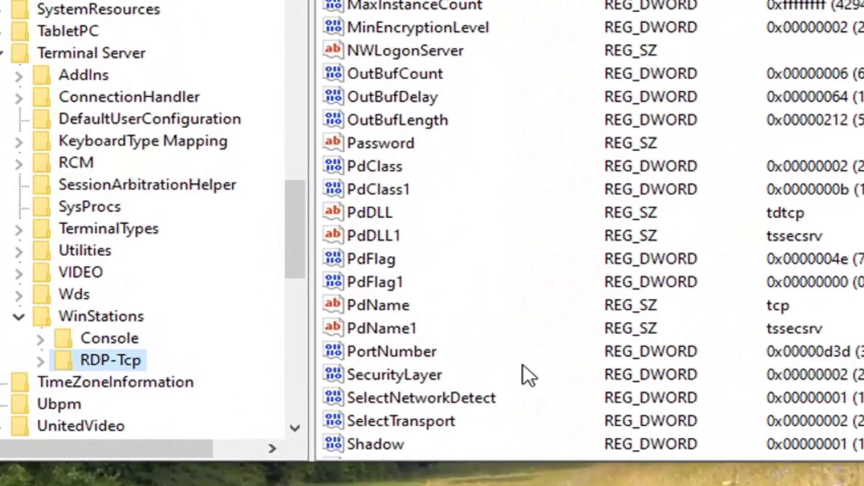
{"action": "left_click", "coordinate": [372, 354]}
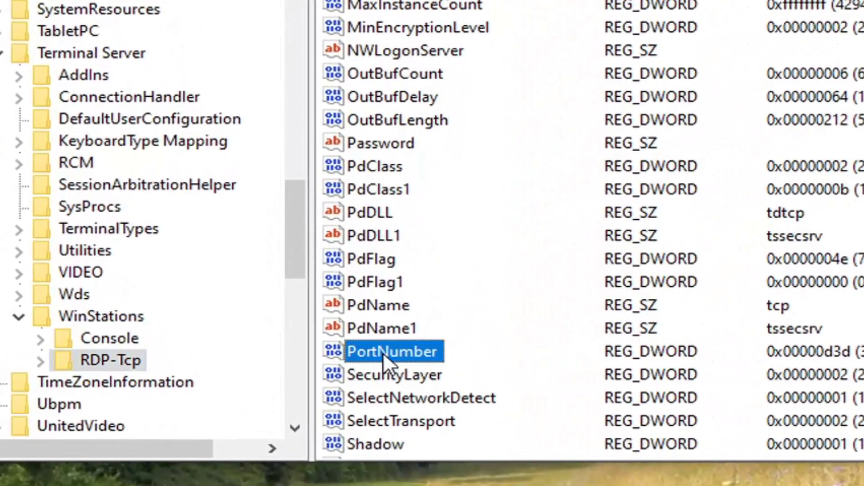
- Open PortNumber's Edit DWORD dialog and switch the base to Decimal, showing 3389
{"action": "double_click", "coordinate": [383, 352]}
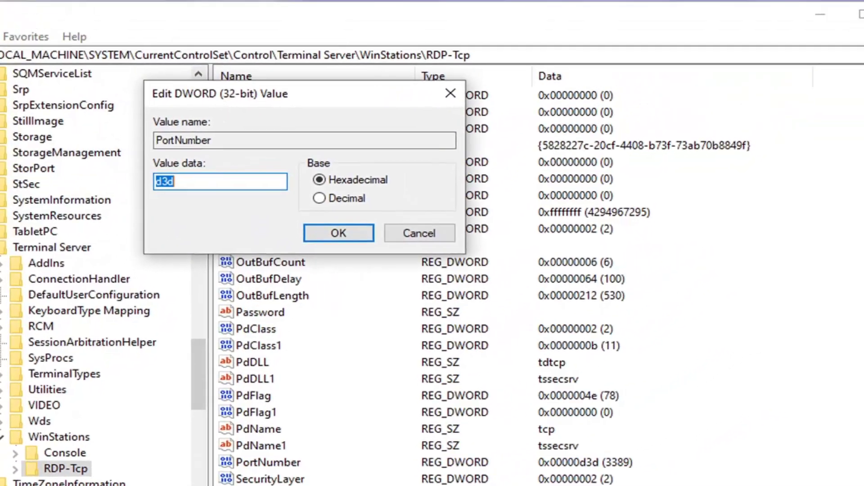
{"action": "key", "text": "End"}
{"action": "left_click", "coordinate": [319, 198]}
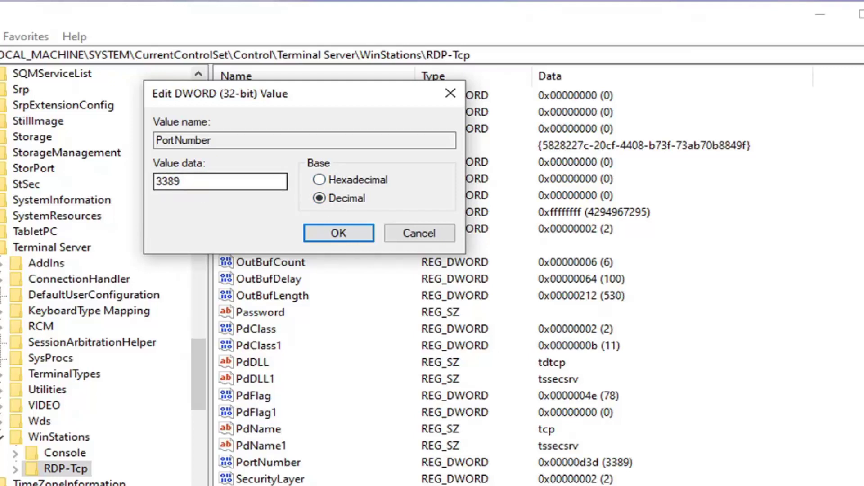
- Toggle the base between Hexadecimal and Decimal, end on Decimal 3389, and confirm unchanged
{"action": "left_click", "coordinate": [321, 181]}
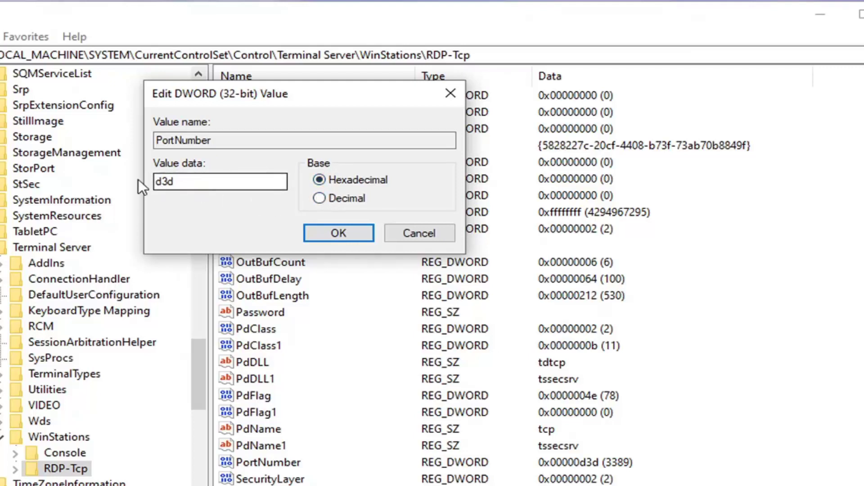
{"action": "left_click", "coordinate": [319, 198]}
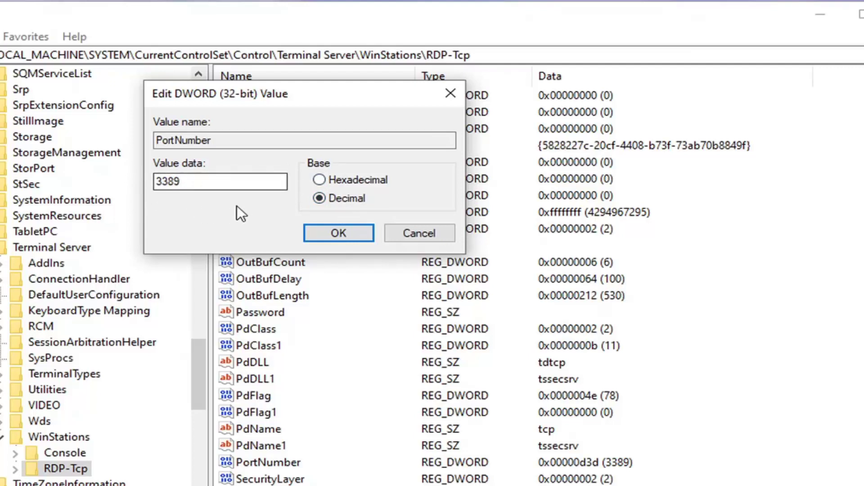
{"action": "left_click", "coordinate": [322, 181]}
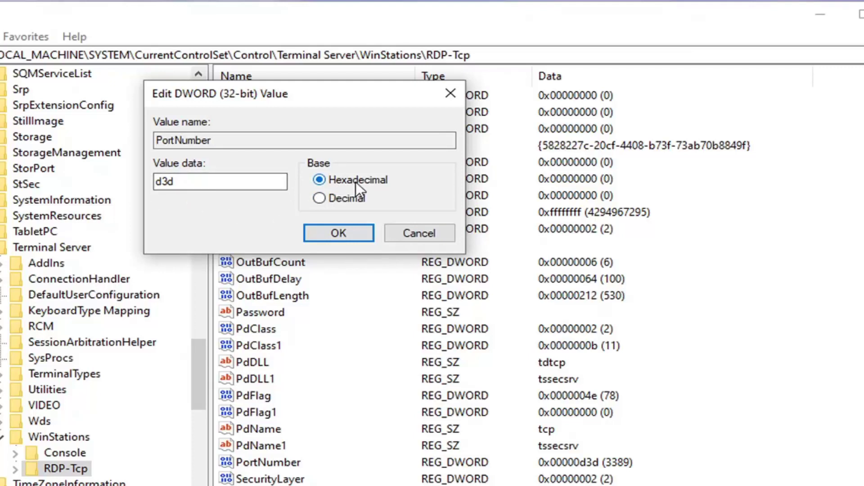
{"action": "left_click", "coordinate": [320, 199]}
{"action": "left_click", "coordinate": [326, 179]}
{"action": "left_click", "coordinate": [319, 199]}
{"action": "left_click", "coordinate": [338, 233]}
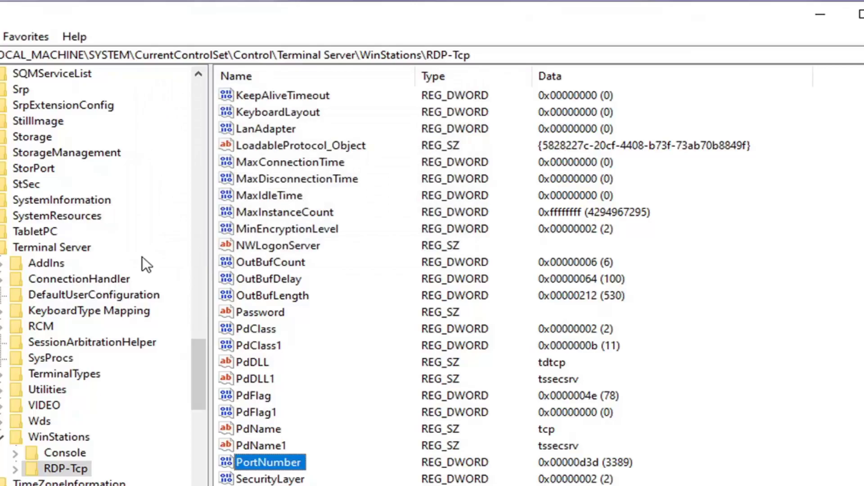